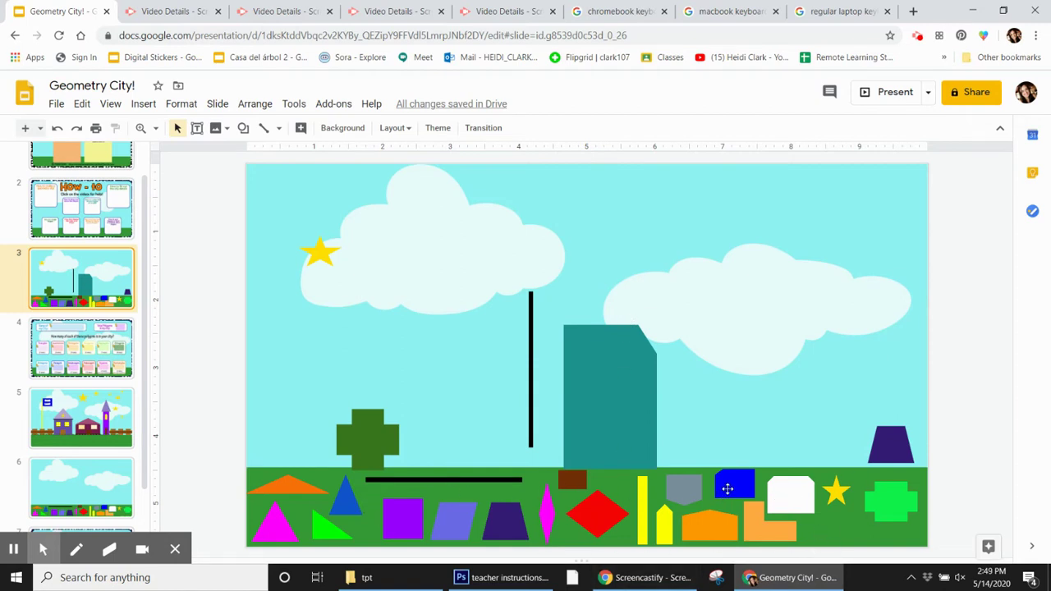
# - Shift the tall black line further left onto the horizontal bar
pyautogui.moveTo(718, 484); pyautogui.dragTo(719, 457)
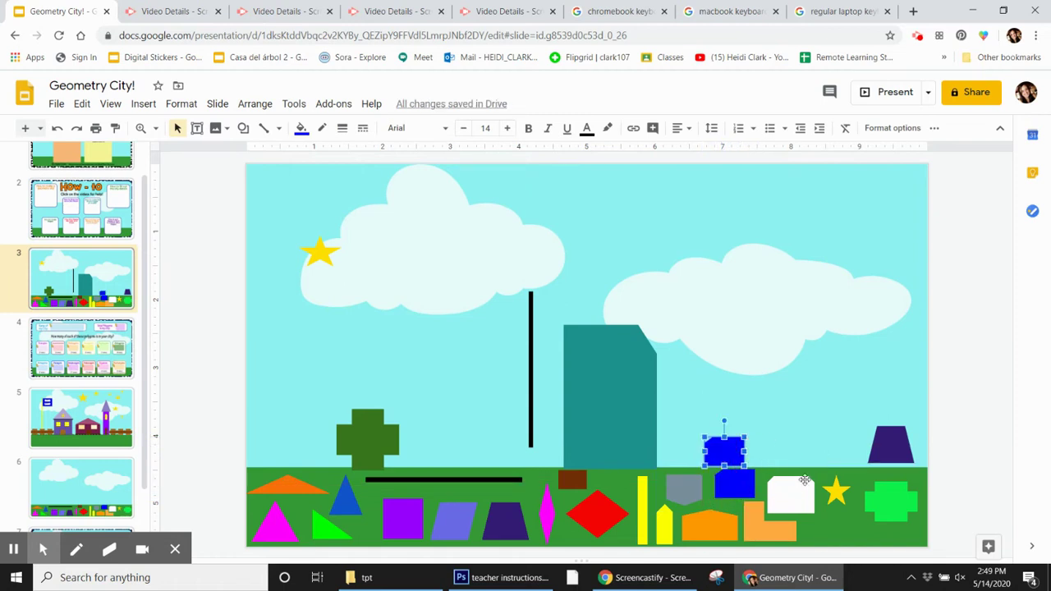
pyautogui.click(600, 449)
pyautogui.click(694, 381)
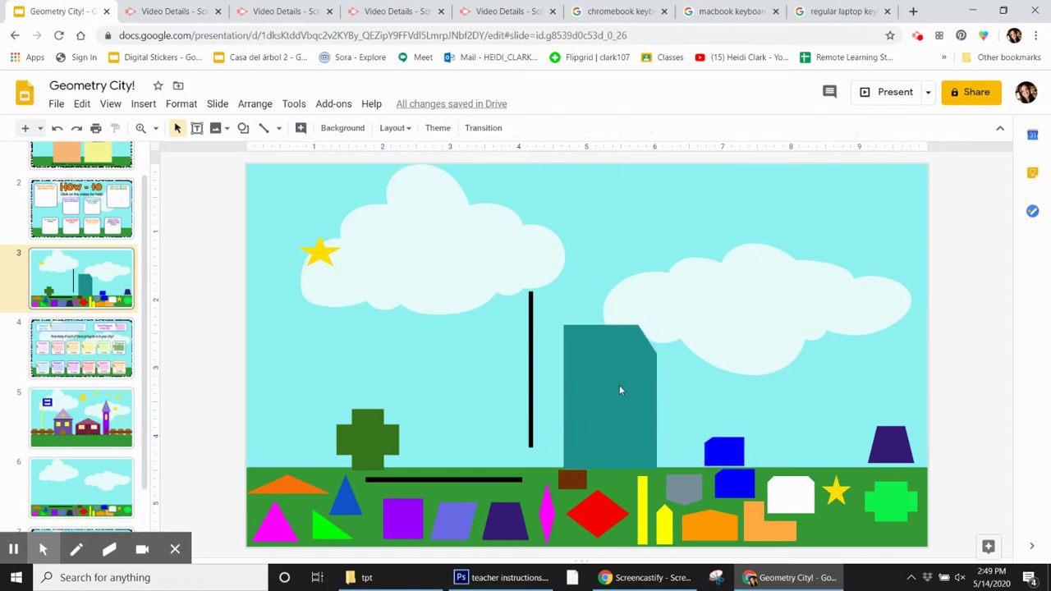
pyautogui.click(596, 394)
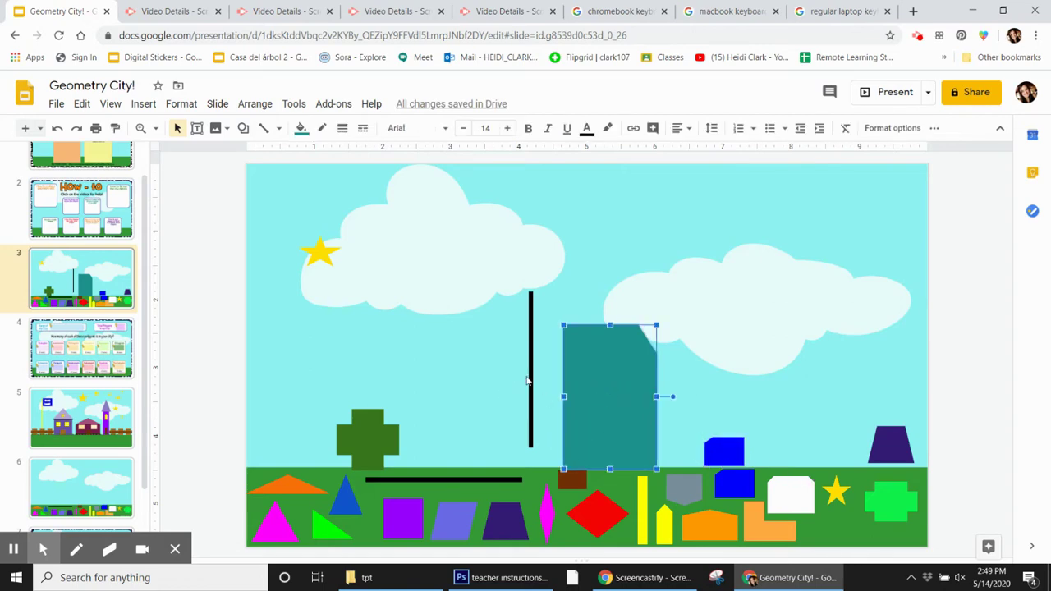
pyautogui.moveTo(530, 370); pyautogui.dragTo(483, 395)
pyautogui.click(449, 482)
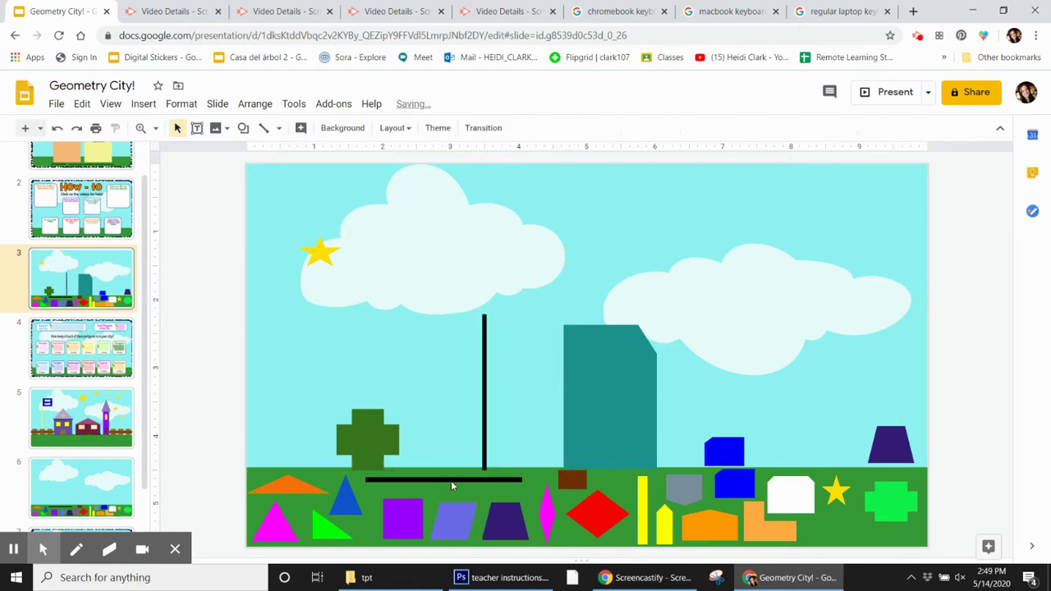
pyautogui.click(485, 389)
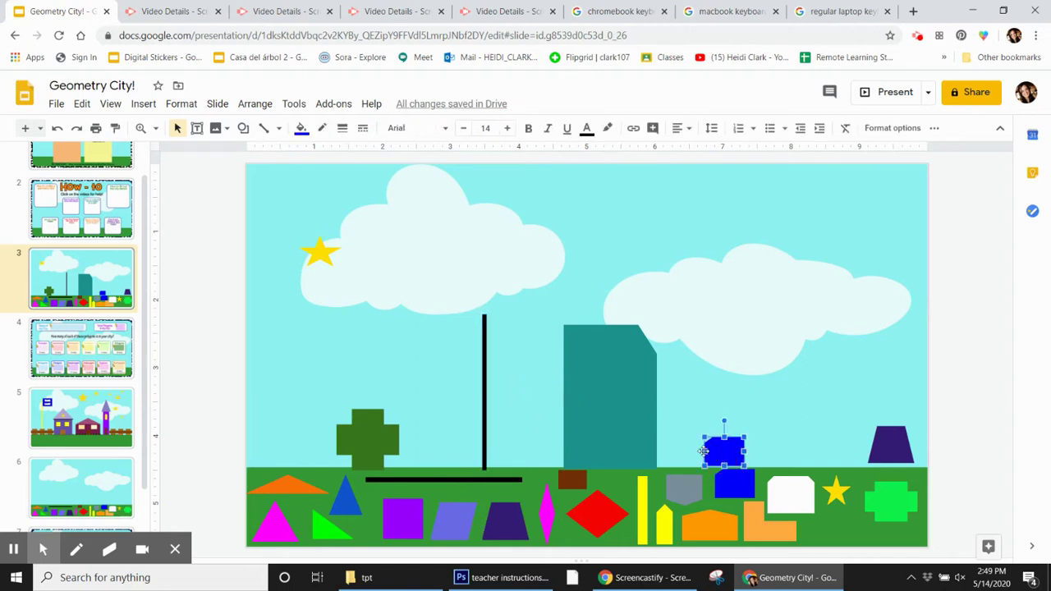
# - Return the blue pentagon to its row and delete the purple trapezoid
pyautogui.moveTo(724, 461); pyautogui.dragTo(733, 491)
pyautogui.click(596, 408)
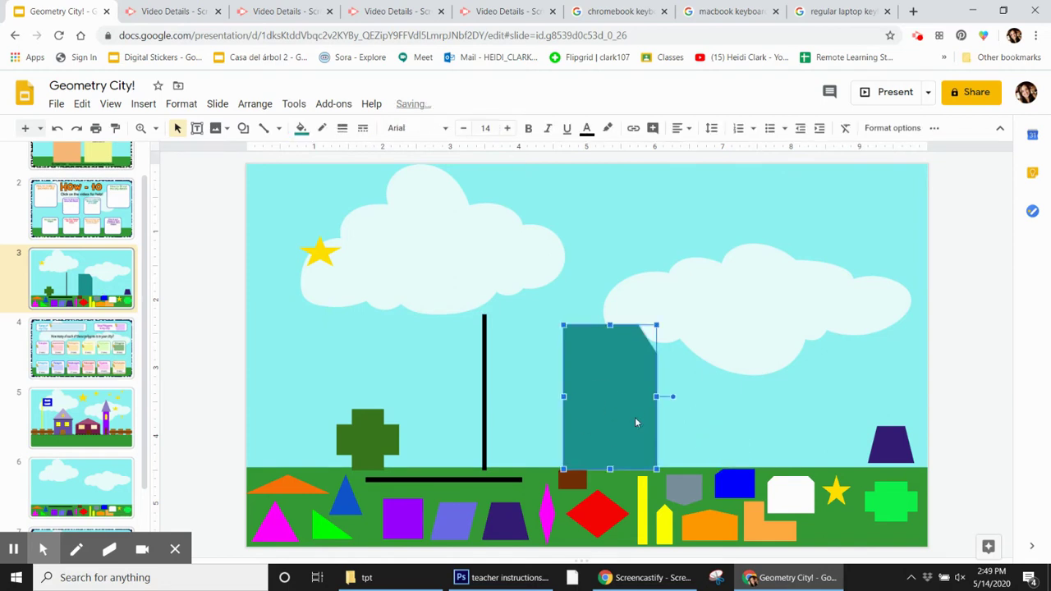
pyautogui.click(905, 449)
pyautogui.press('Delete')
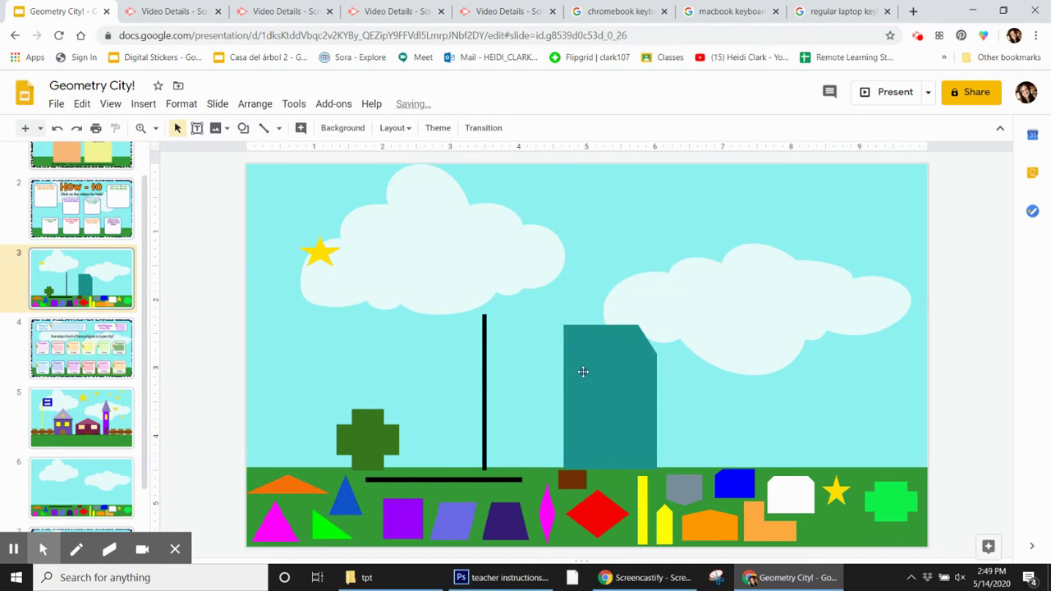
pyautogui.click(626, 374)
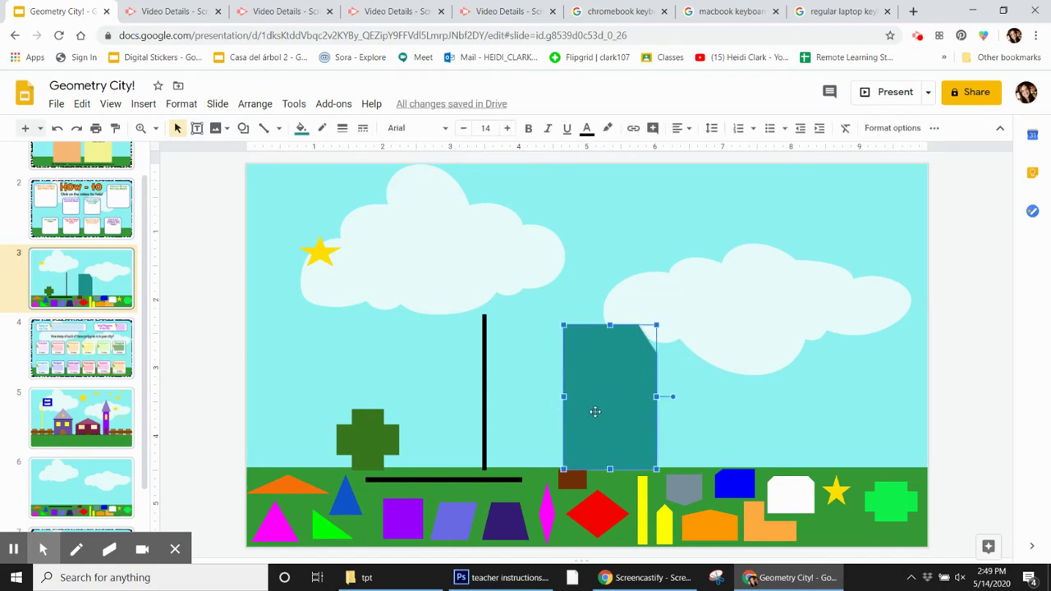
pyautogui.click(766, 366)
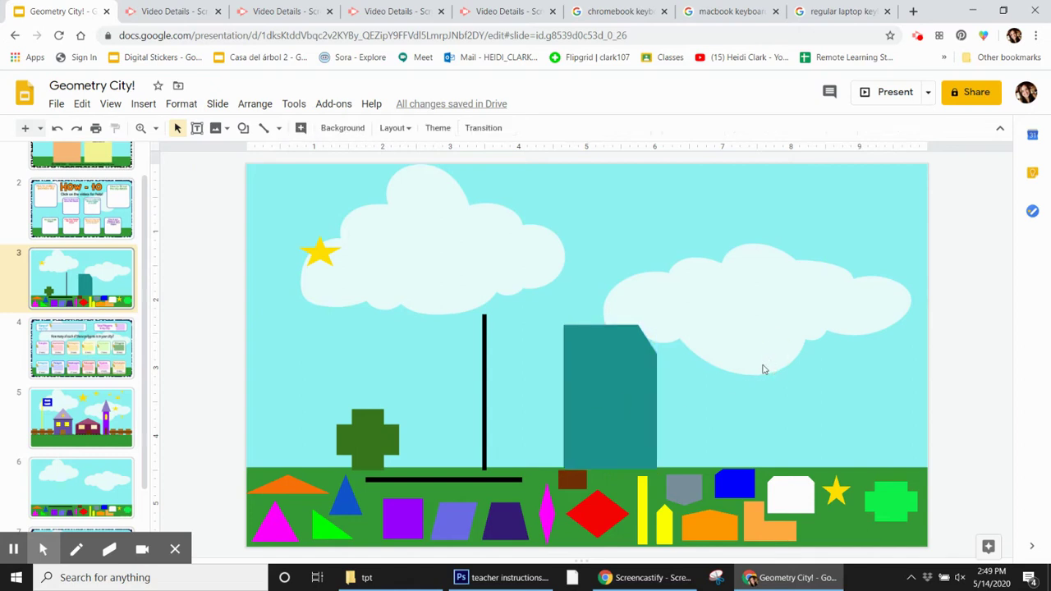
pyautogui.click(638, 356)
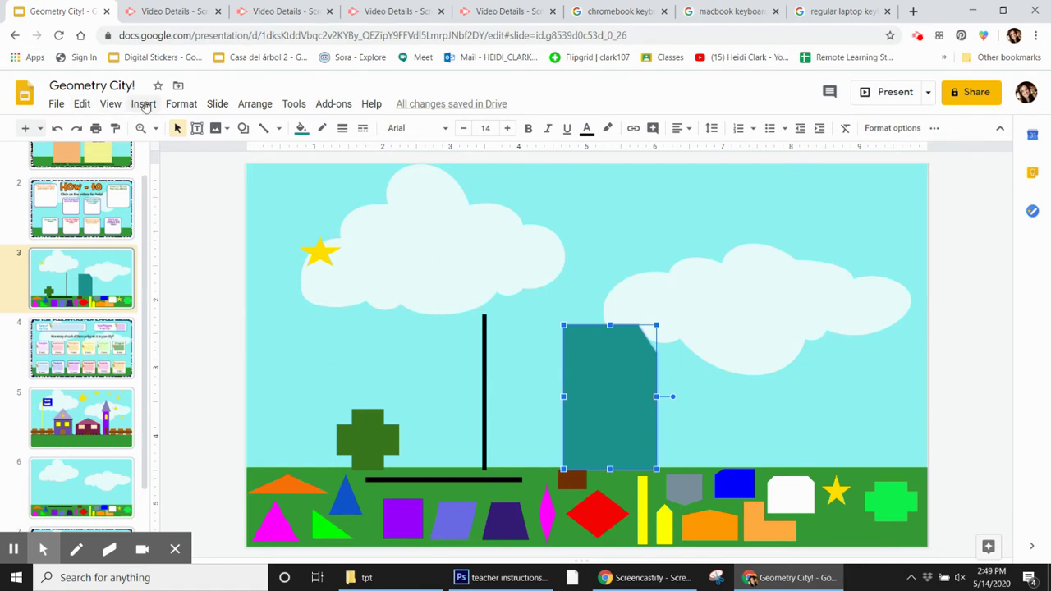
pyautogui.click(999, 133)
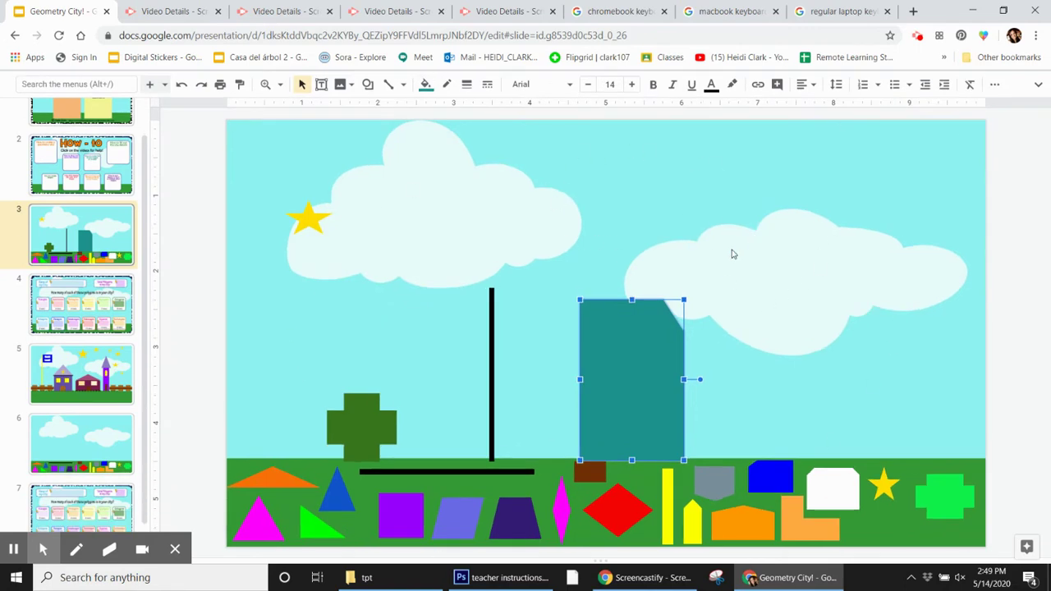
pyautogui.click(1039, 84)
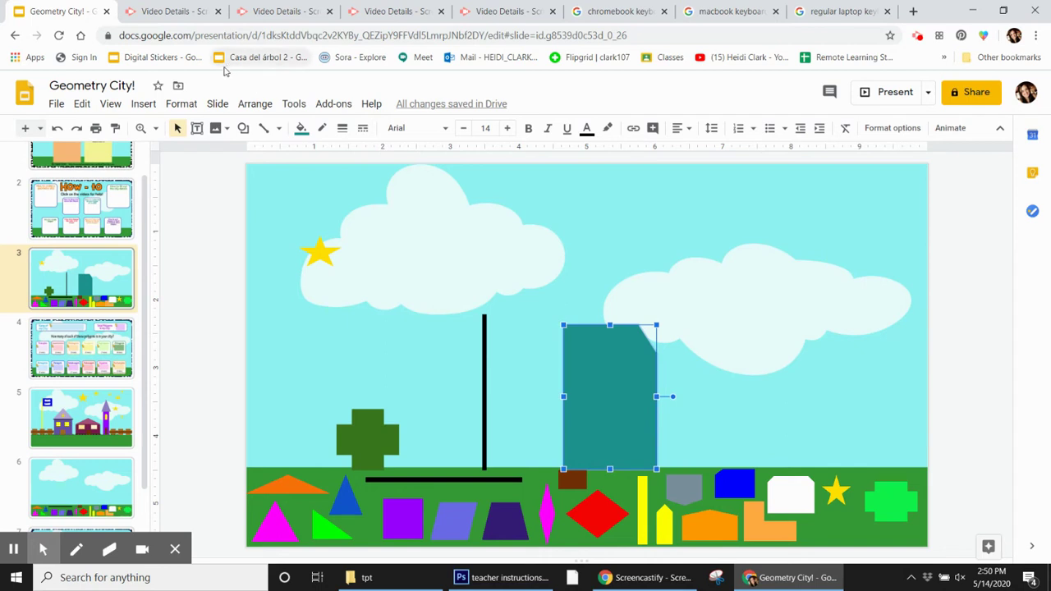
pyautogui.click(83, 104)
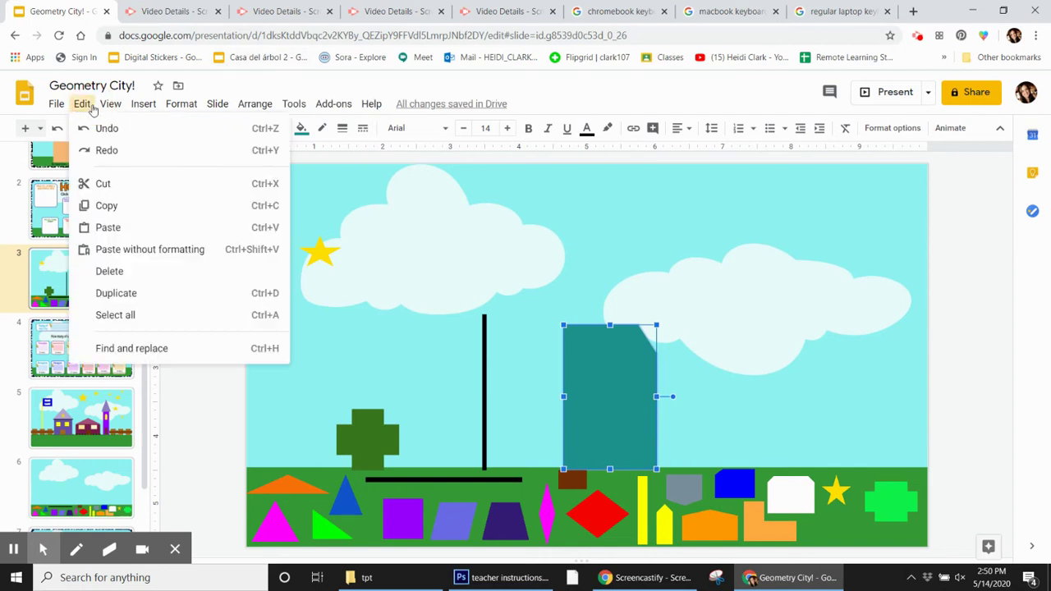
pyautogui.click(128, 206)
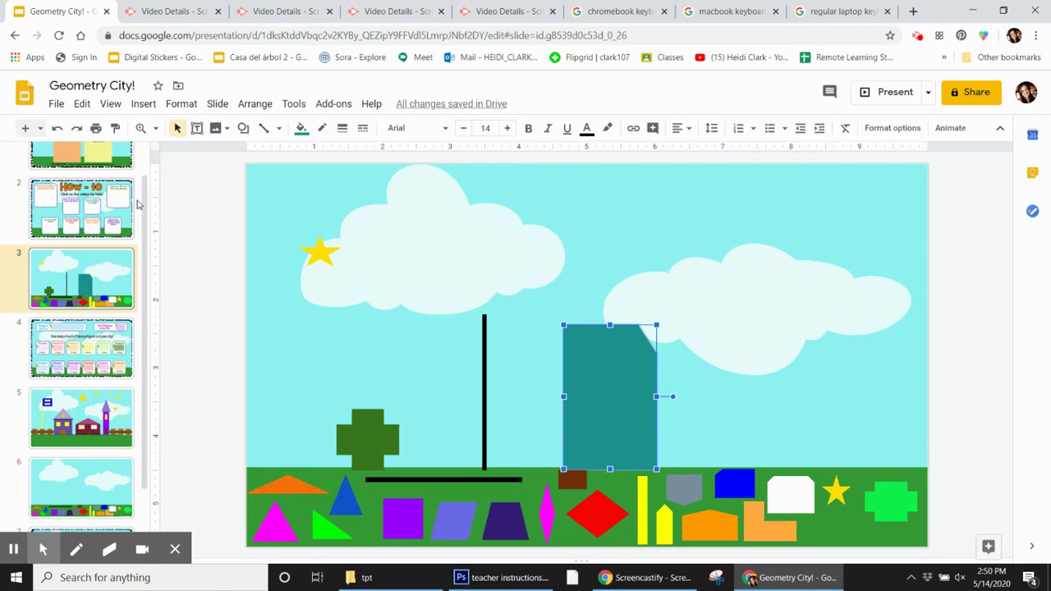
# - Paste a copy of the teal building and place it on the grass right of the original
pyautogui.click(81, 105)
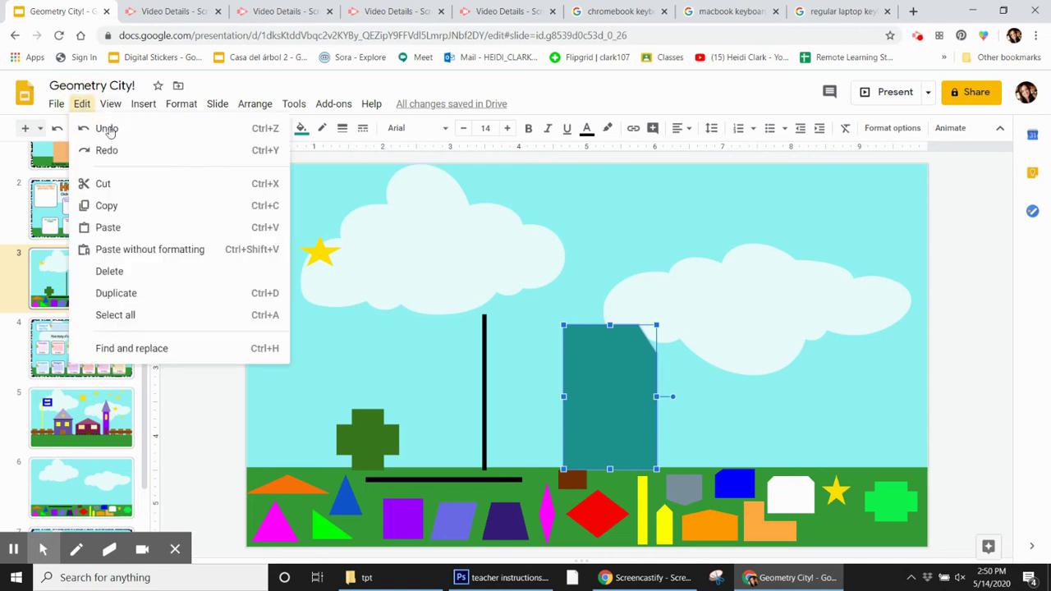
pyautogui.click(580, 256)
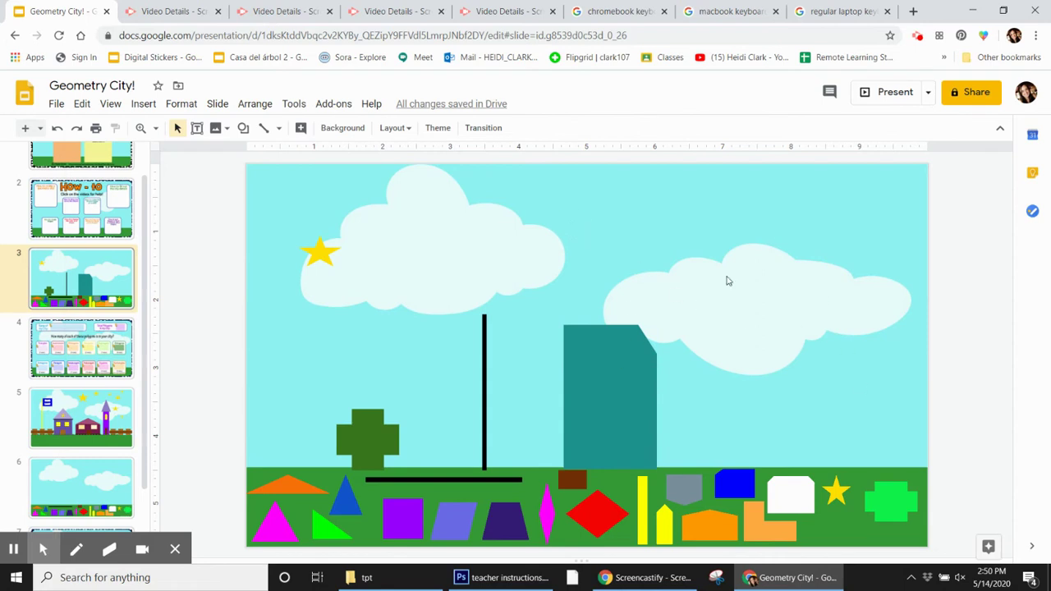
pyautogui.click(82, 105)
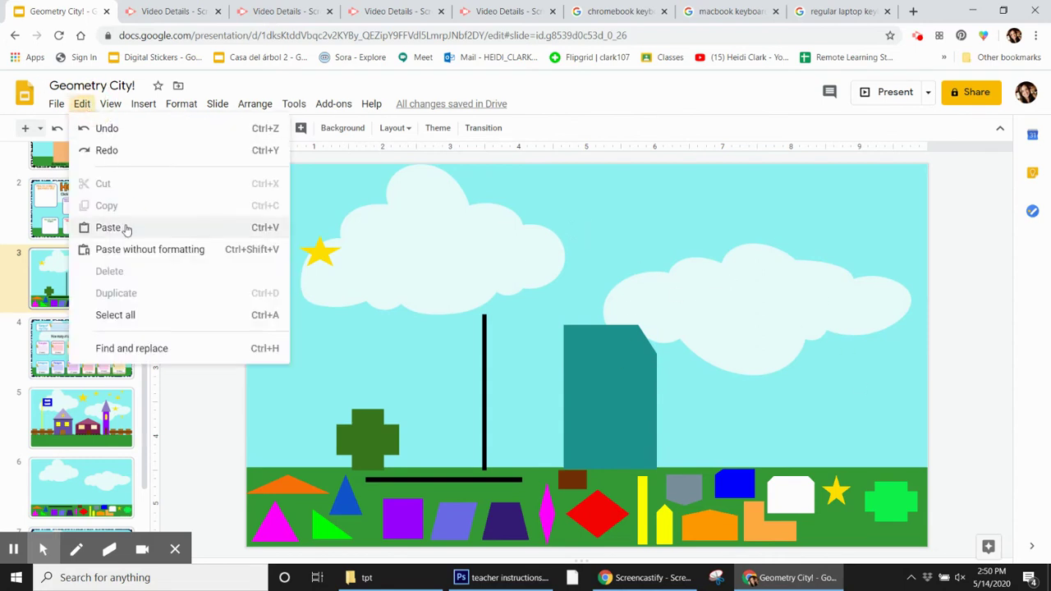
pyautogui.click(123, 228)
pyautogui.moveTo(599, 445); pyautogui.dragTo(791, 429)
pyautogui.click(730, 387)
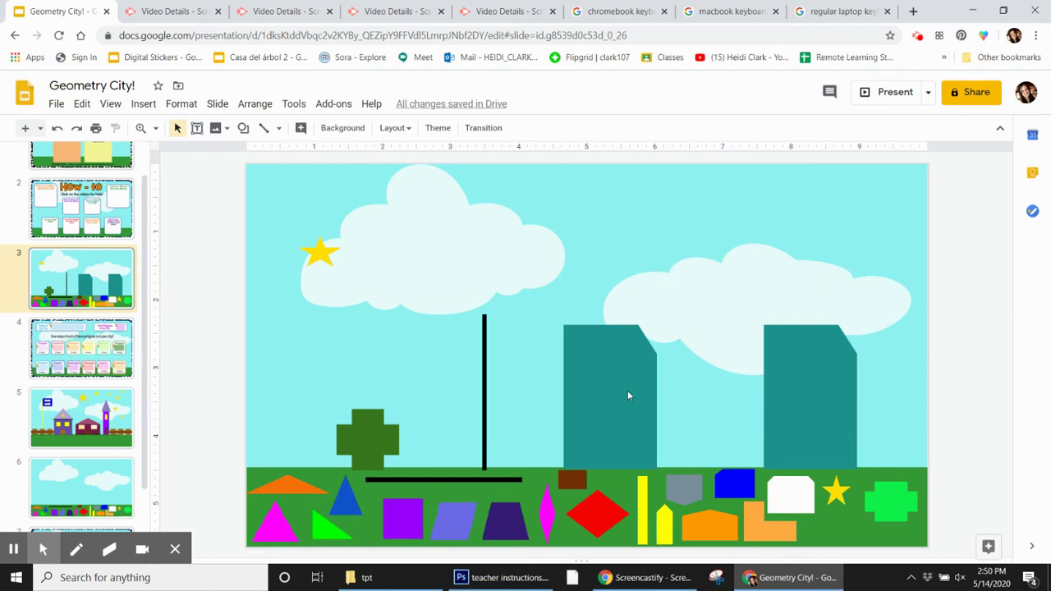
pyautogui.click(485, 399)
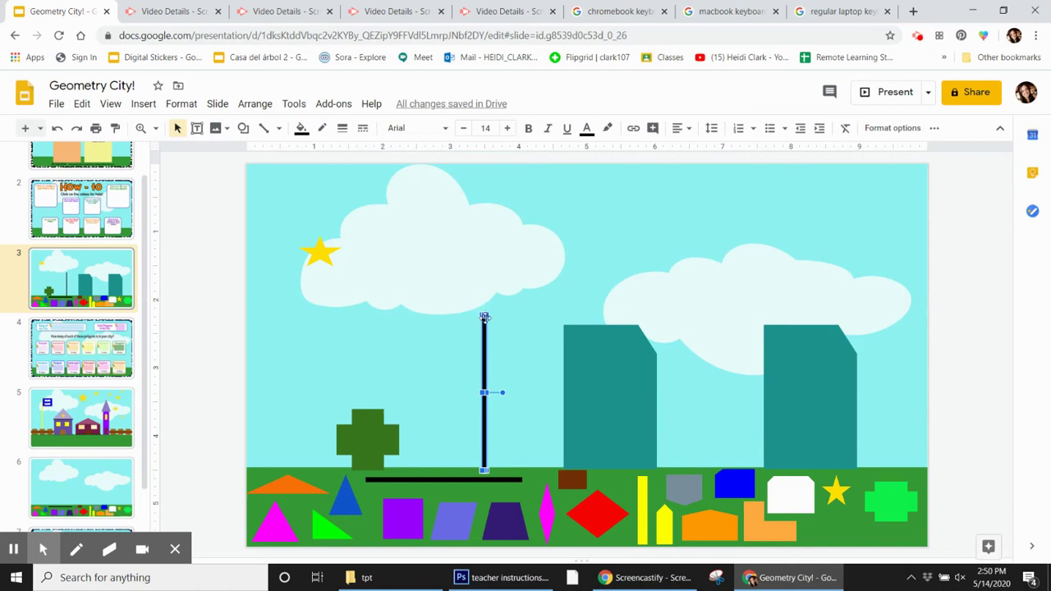
# - Shorten the black post from the top, then copy and paste it beside the original
pyautogui.moveTo(483, 311); pyautogui.dragTo(483, 406)
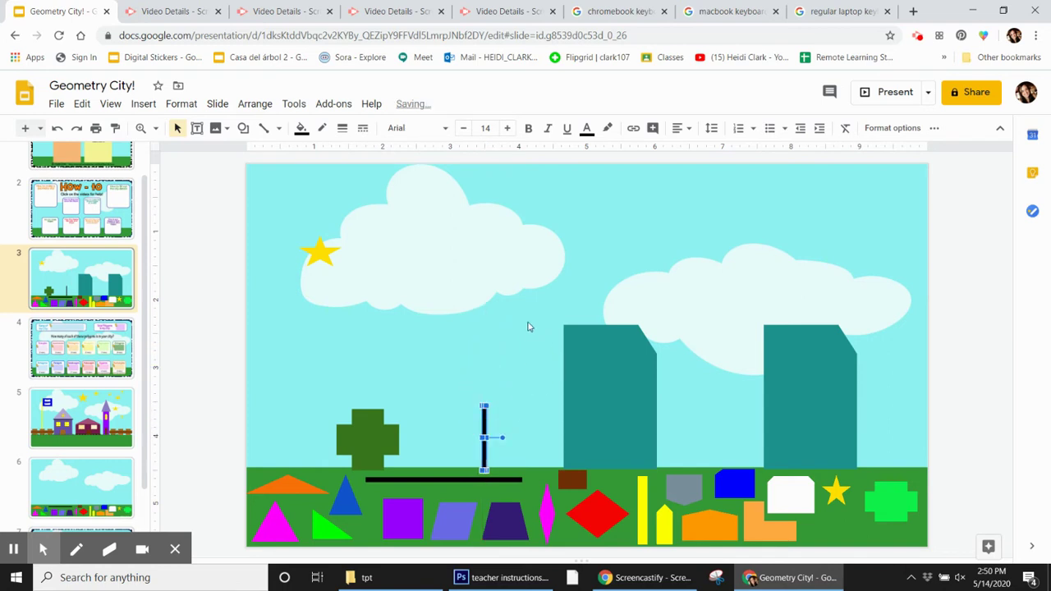
pyautogui.click(394, 366)
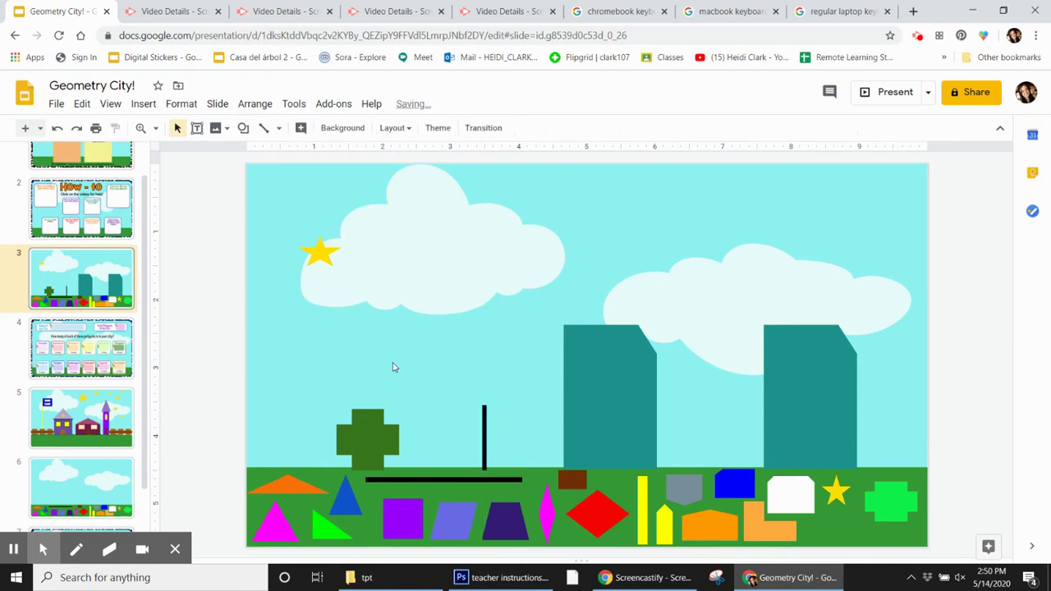
pyautogui.click(486, 433)
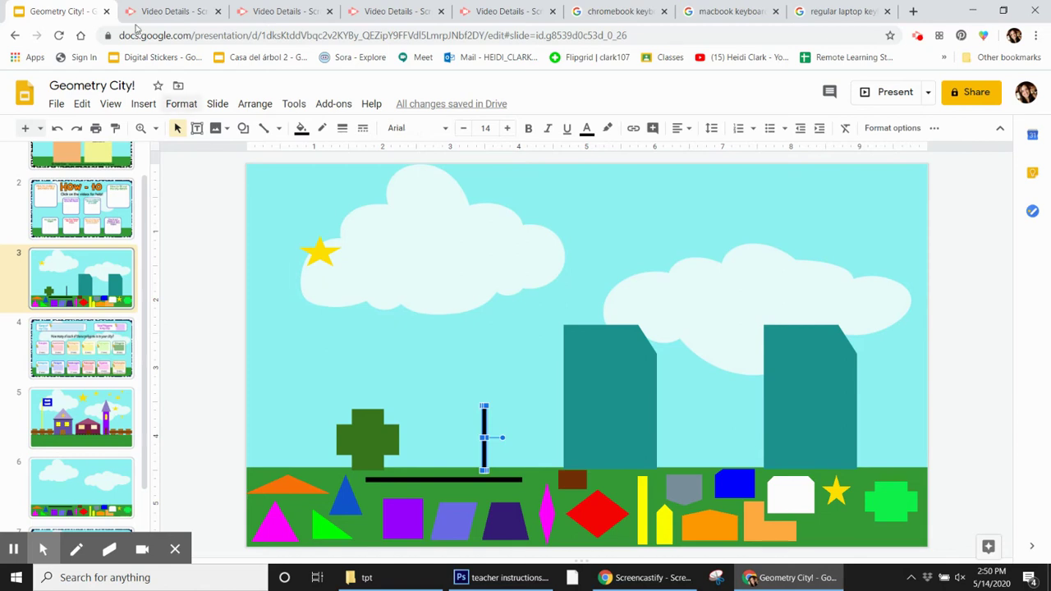
pyautogui.click(82, 103)
pyautogui.click(118, 206)
pyautogui.click(82, 104)
pyautogui.click(109, 227)
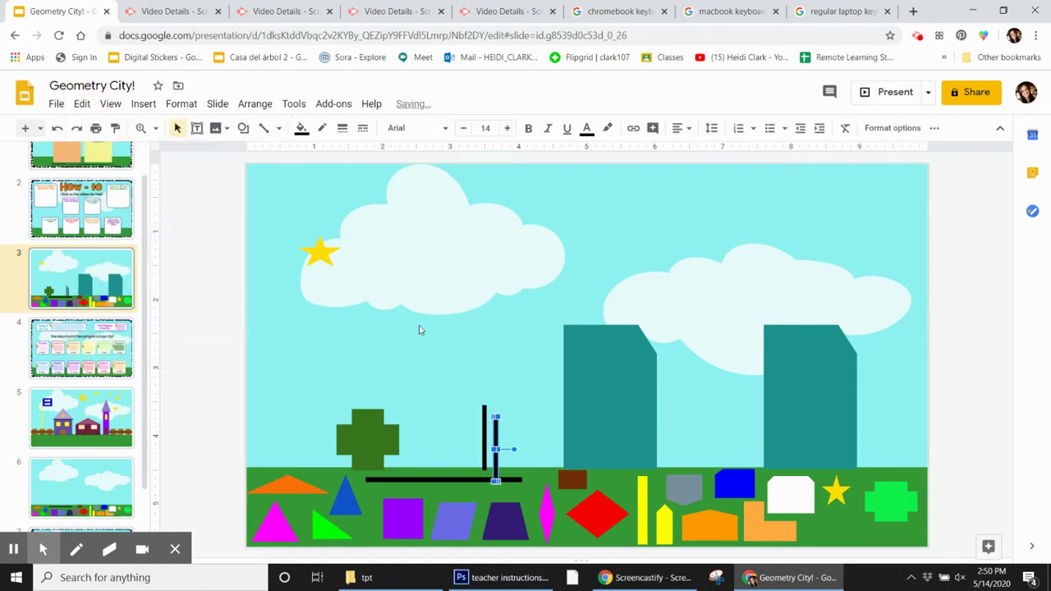
pyautogui.moveTo(495, 456); pyautogui.dragTo(508, 447)
pyautogui.click(544, 436)
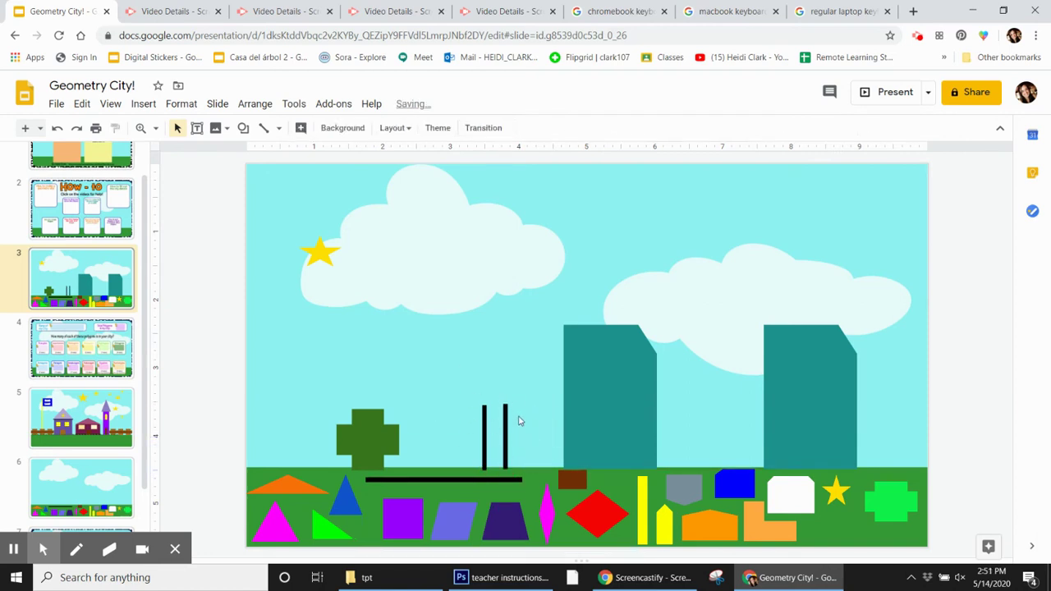
# - Select both posts together and copy-paste them to make four posts
pyautogui.click(457, 381)
pyautogui.click(462, 386)
pyautogui.click(457, 384)
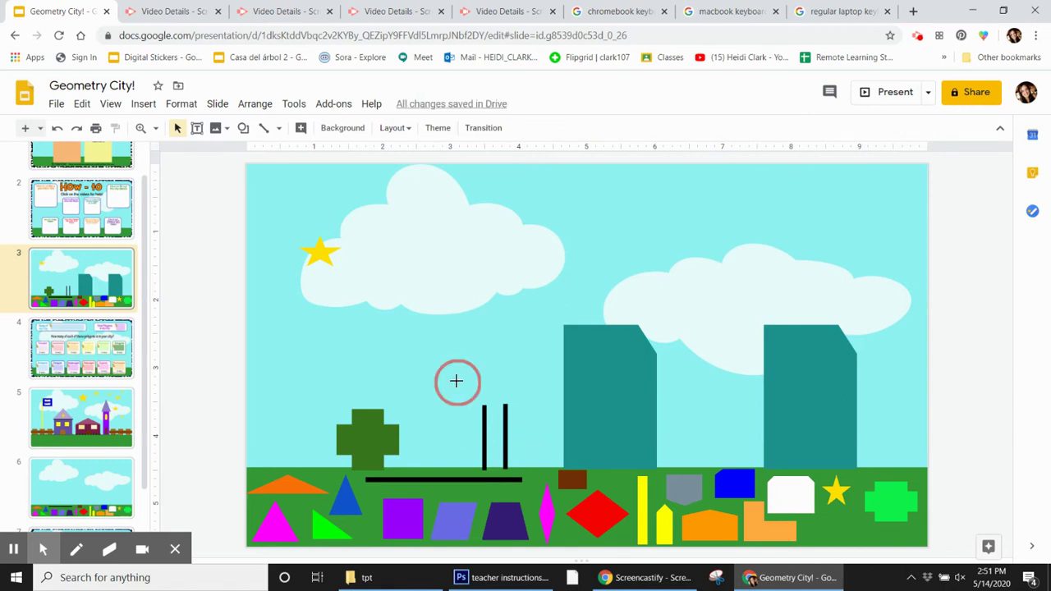
pyautogui.moveTo(457, 381); pyautogui.dragTo(526, 469)
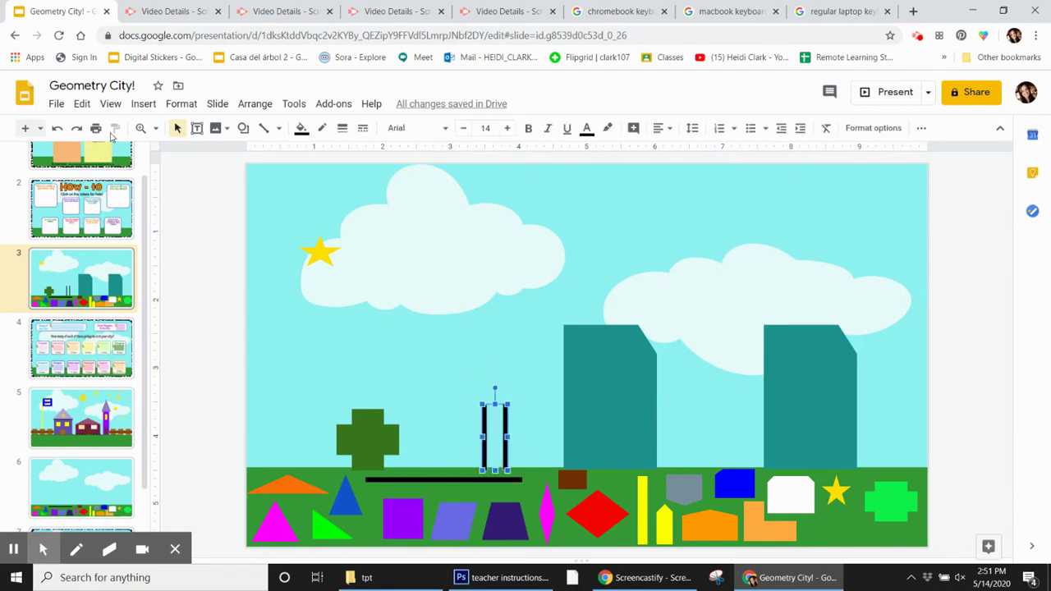
pyautogui.click(81, 105)
pyautogui.click(124, 209)
pyautogui.click(82, 105)
pyautogui.click(157, 225)
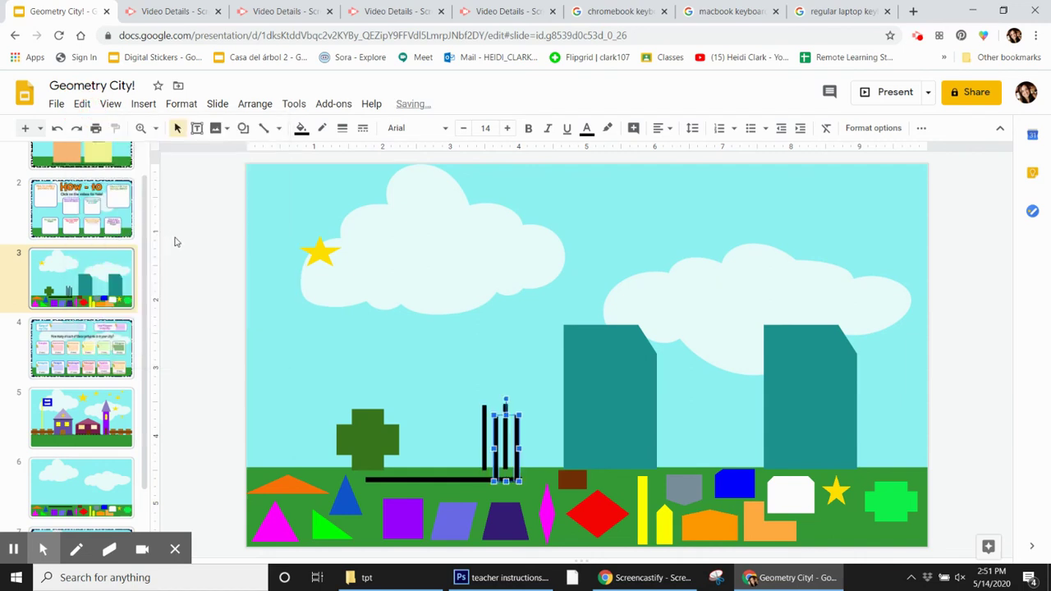
# - Place the pasted pair, then copy the four posts and paste them leftward, making eight
pyautogui.moveTo(520, 467); pyautogui.dragTo(465, 444)
pyautogui.moveTo(520, 383); pyautogui.dragTo(420, 467)
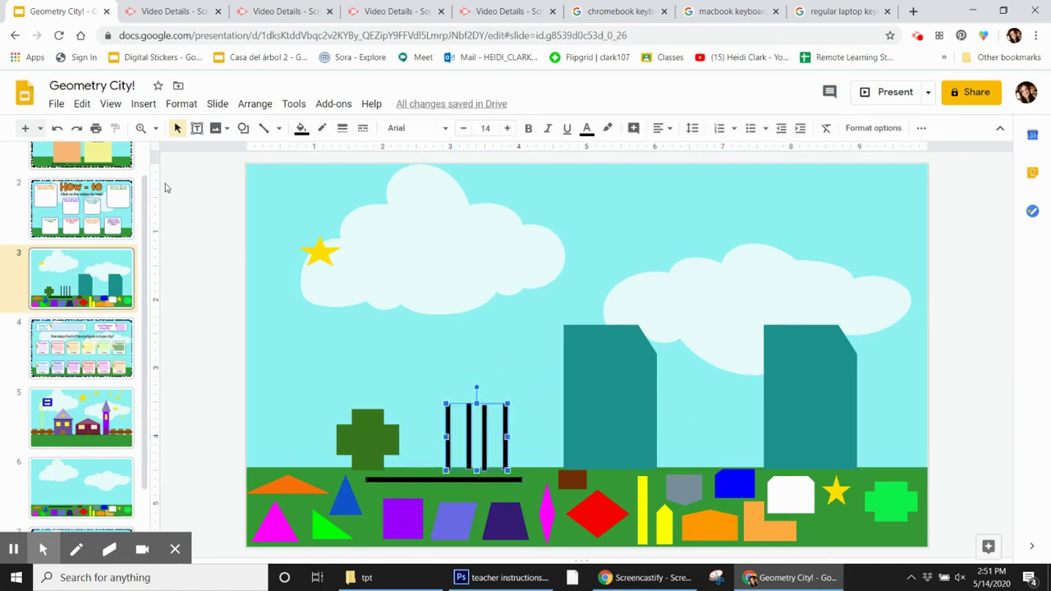
pyautogui.click(82, 104)
pyautogui.moveTo(110, 104)
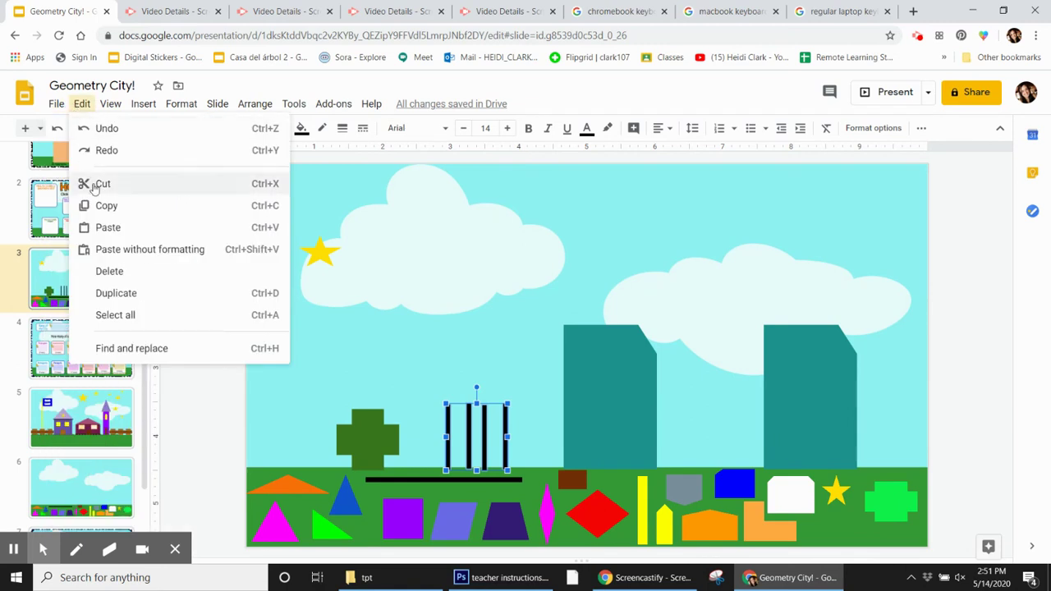
pyautogui.click(82, 204)
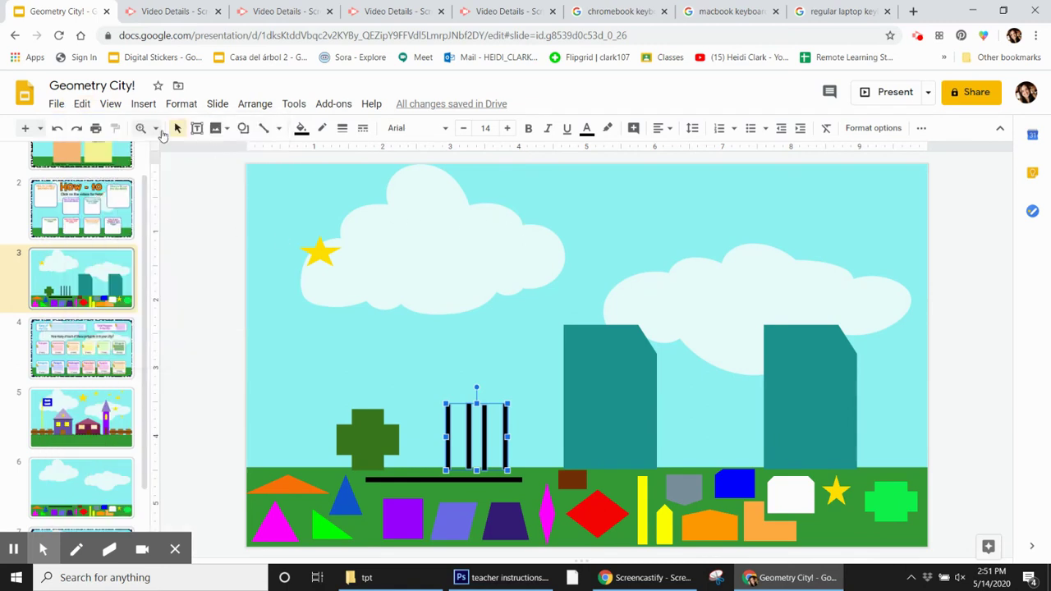
pyautogui.click(82, 103)
pyautogui.click(156, 227)
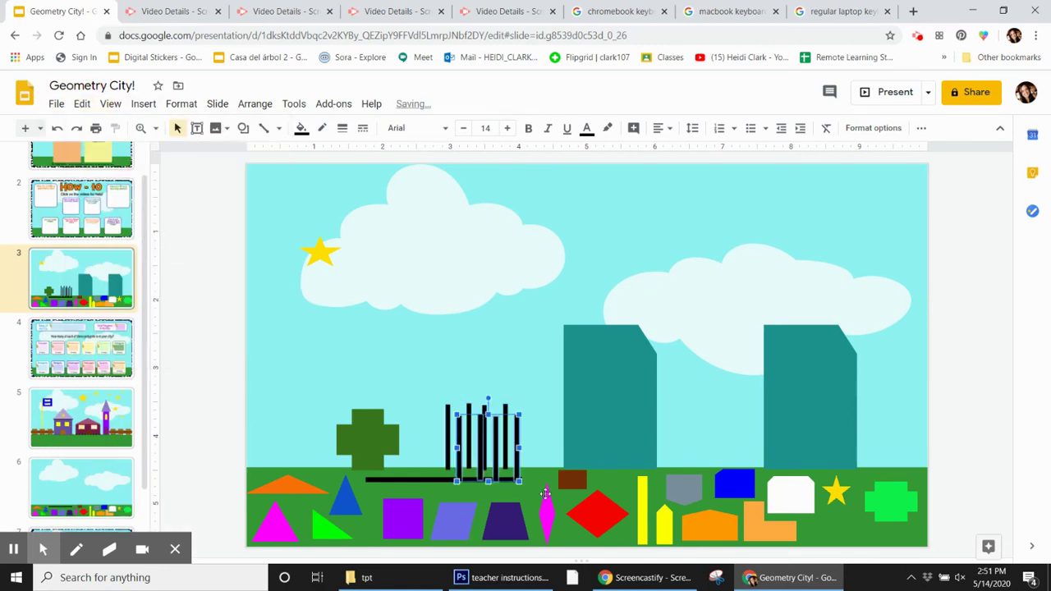
pyautogui.moveTo(497, 458); pyautogui.dragTo(415, 444)
pyautogui.click(458, 369)
# - Select all eight black fence posts and copy them
pyautogui.moveTo(523, 398); pyautogui.dragTo(566, 274)
pyautogui.click(291, 382)
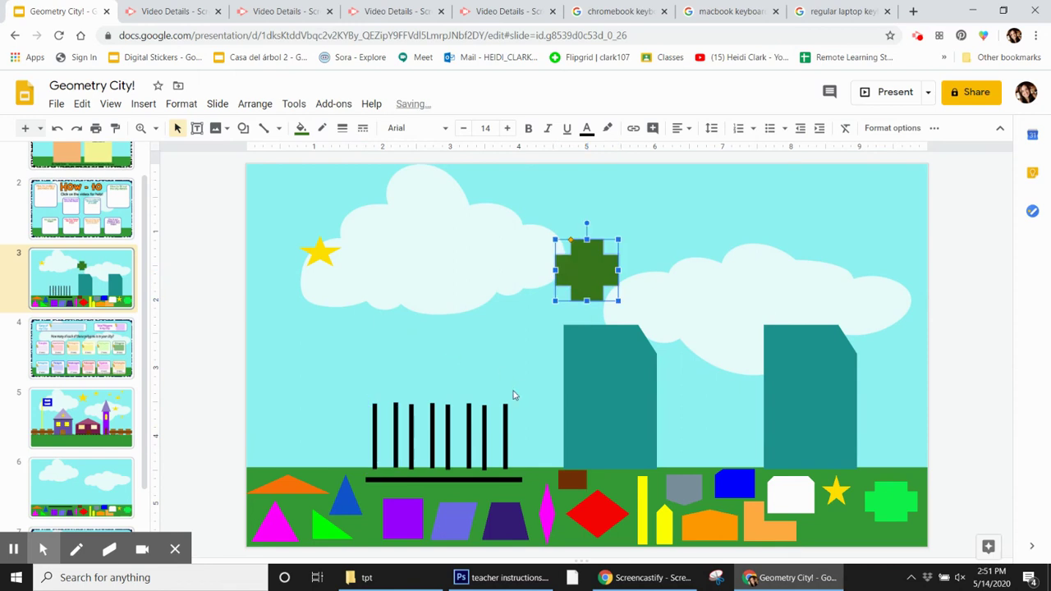
pyautogui.moveTo(523, 386); pyautogui.dragTo(361, 464)
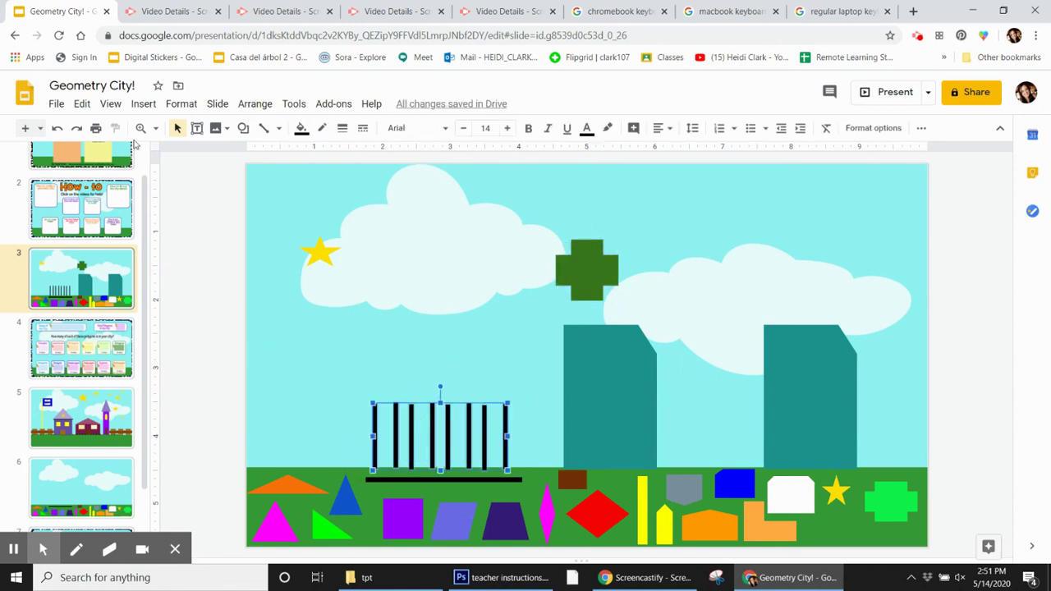
pyautogui.click(82, 104)
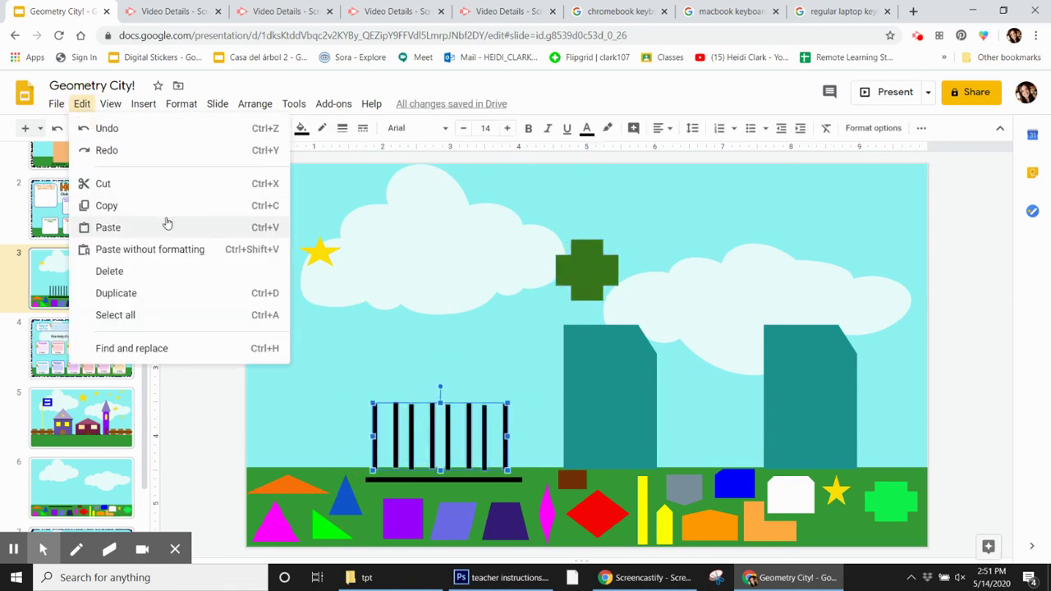
pyautogui.click(275, 212)
pyautogui.moveTo(479, 438); pyautogui.dragTo(312, 422)
pyautogui.click(235, 247)
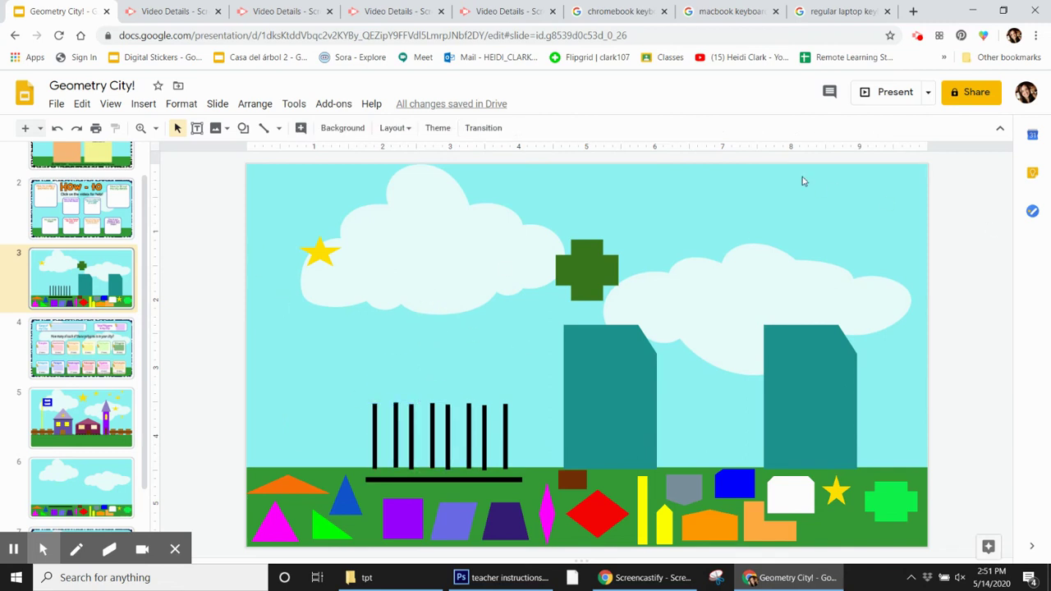
# - Browse the laptop, Chromebook and MacBook keyboard image results, ending on Chromebook
pyautogui.click(840, 11)
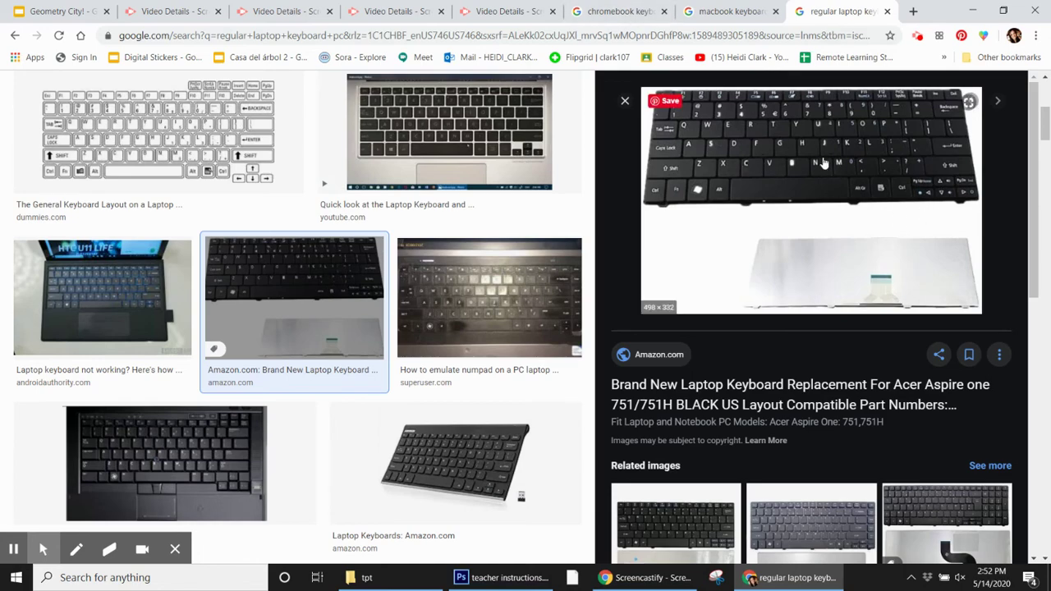
pyautogui.click(618, 11)
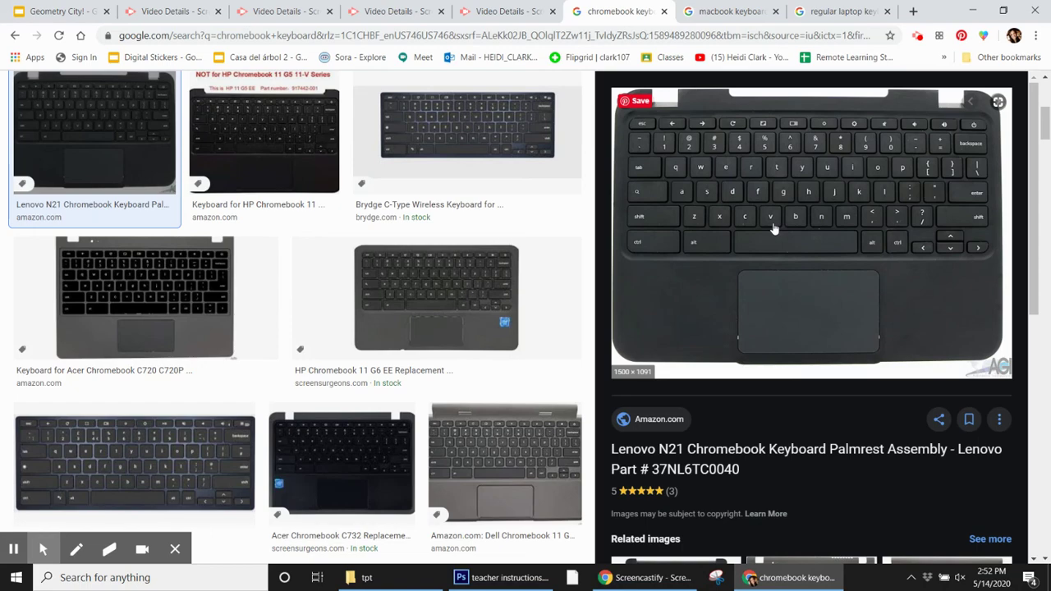
pyautogui.click(720, 9)
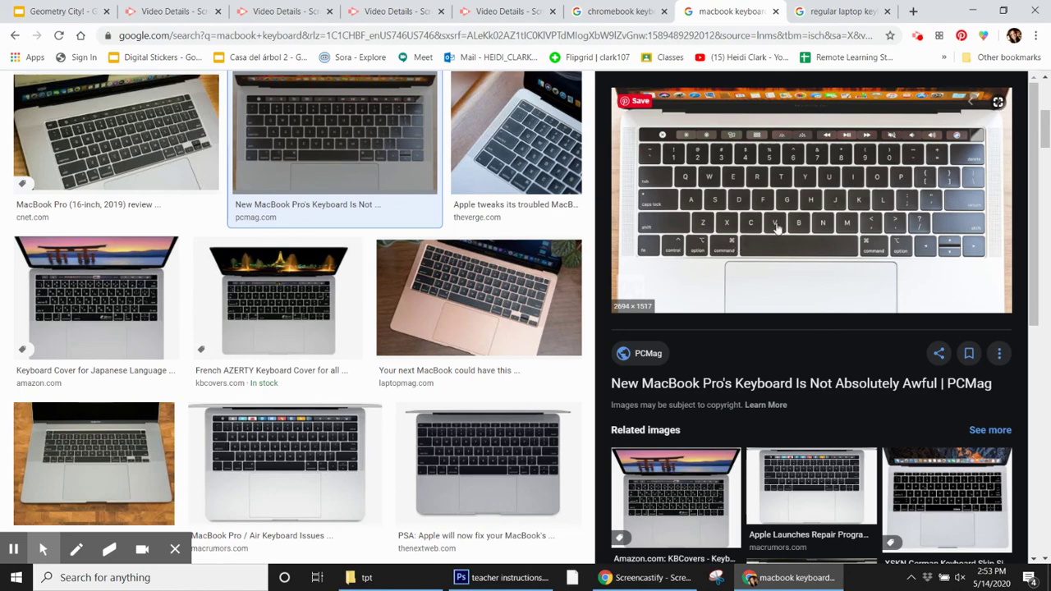
pyautogui.click(584, 7)
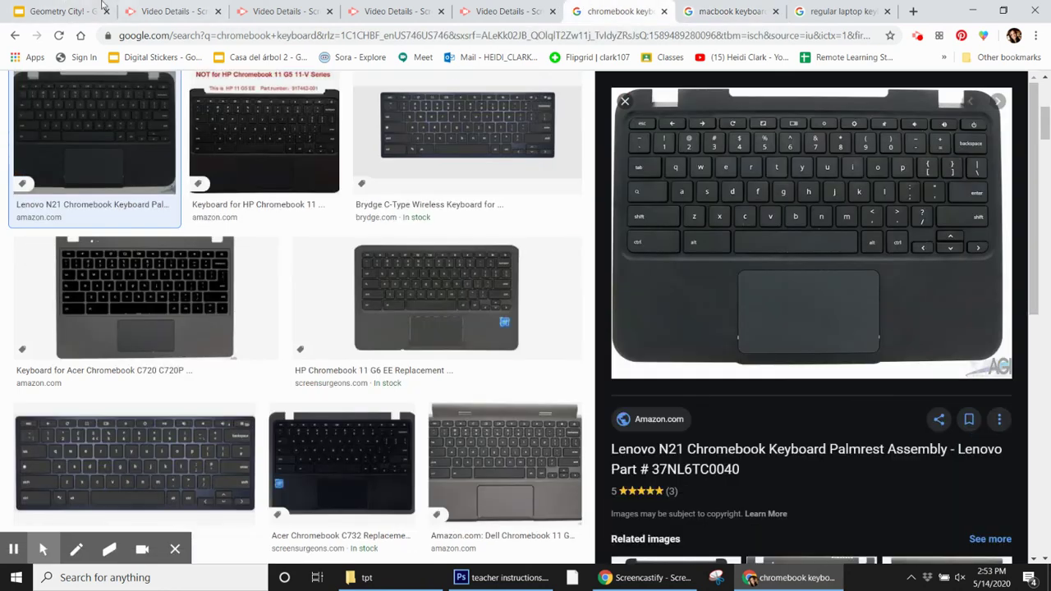
# - Paste the copied posts with Ctrl+V and move them left of the original fence
pyautogui.click(37, 11)
pyautogui.moveTo(514, 376); pyautogui.dragTo(387, 422)
pyautogui.hotkey('ctrl', 'v')
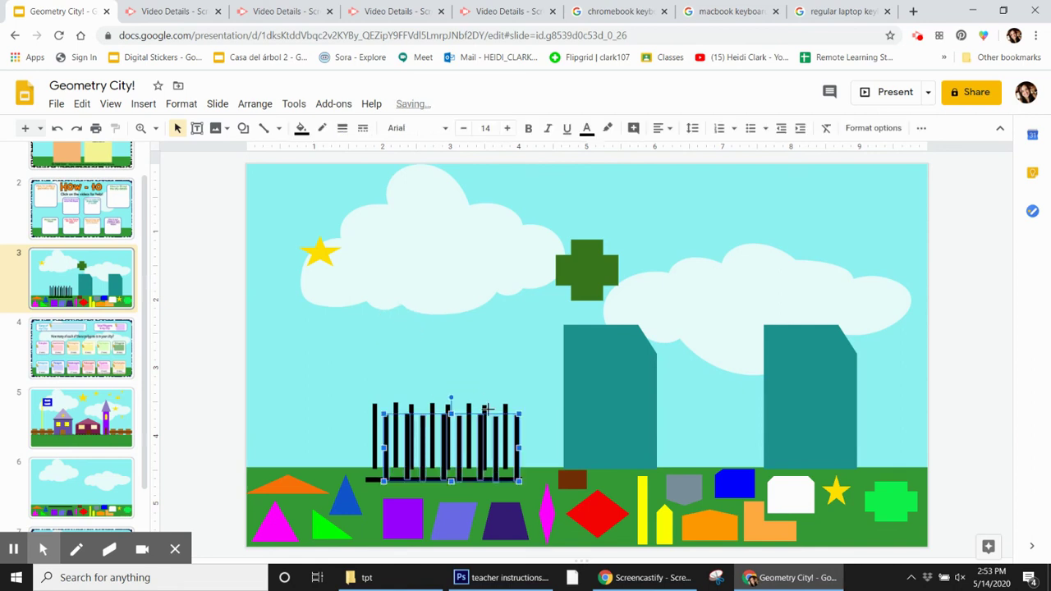
pyautogui.click(490, 448)
pyautogui.moveTo(345, 429)
pyautogui.mouseDown()
pyautogui.moveTo(305, 434)
pyautogui.moveTo(333, 435)
pyautogui.mouseUp()
pyautogui.click(699, 389)
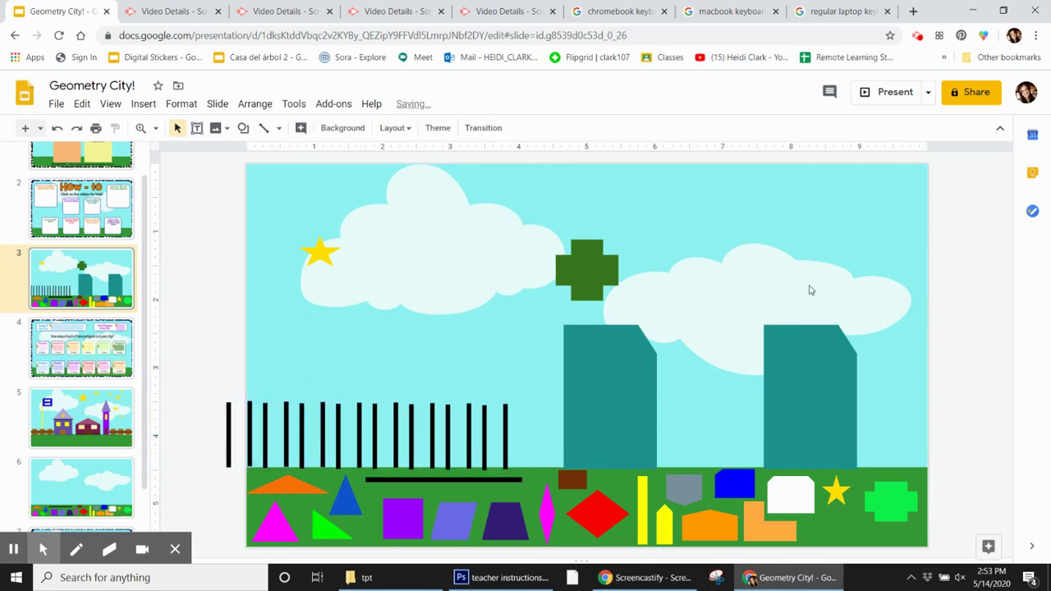